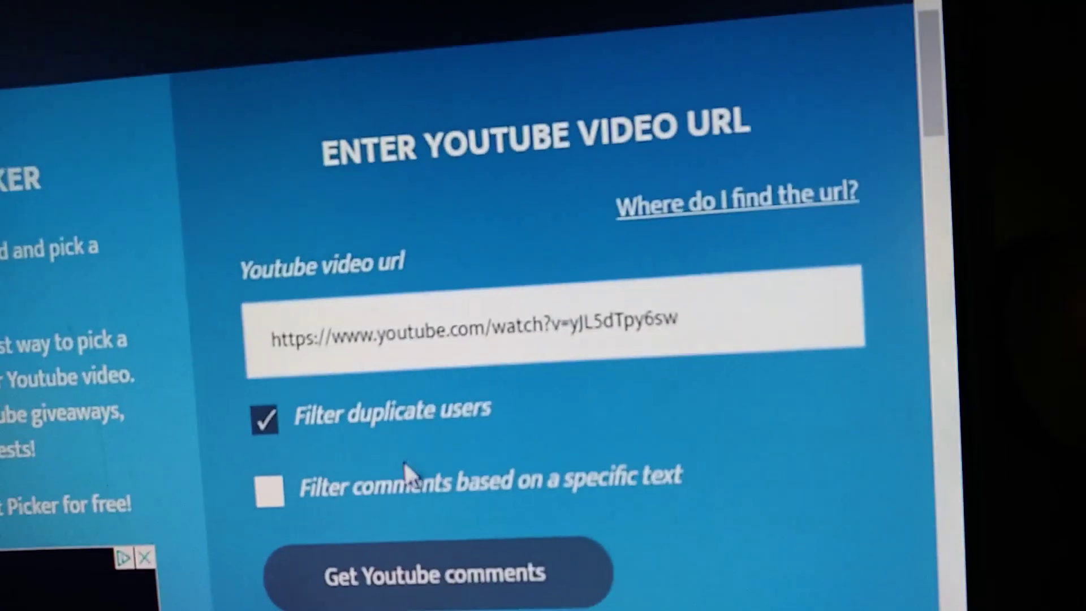
# Fetch the entered video's comments twice; both attempts return a comments-disabled error
pyautogui.click(386, 550)
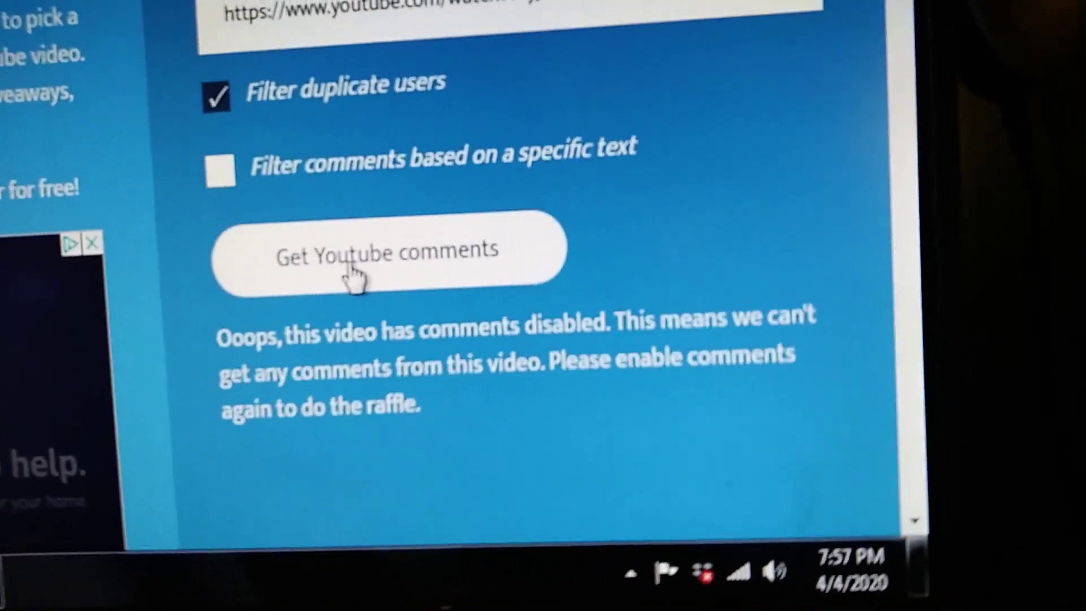
pyautogui.click(355, 288)
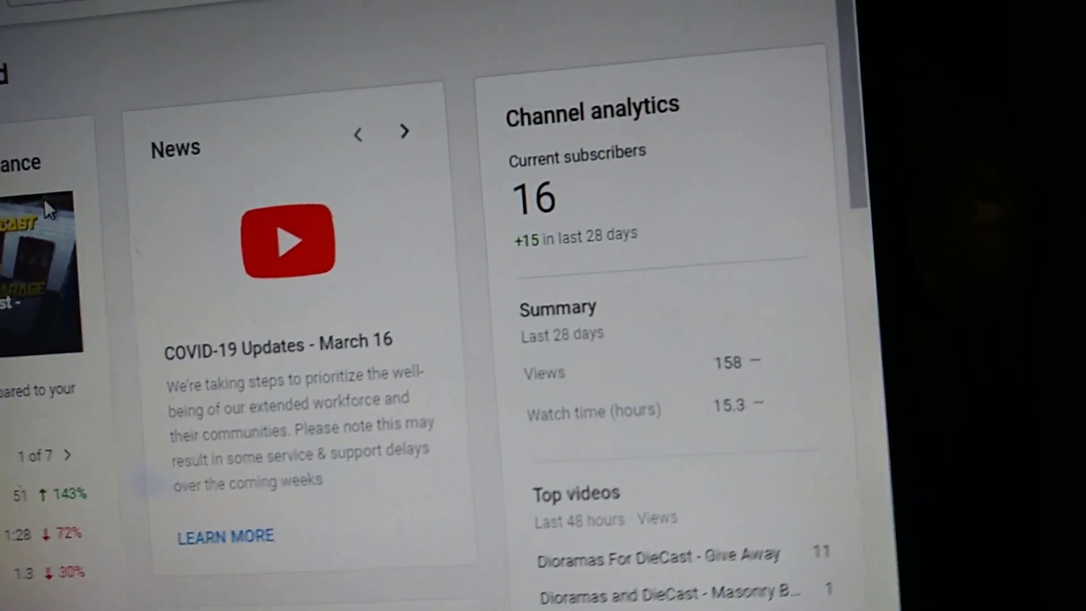
pyautogui.scroll(-2, 42, 149)
pyautogui.scroll(-2, 30, 149)
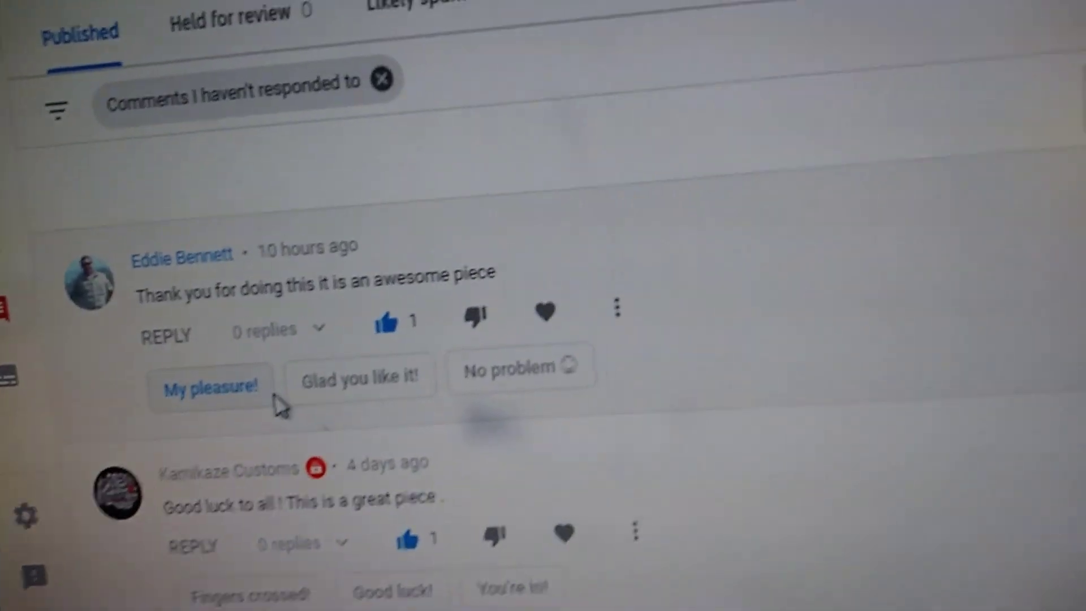
pyautogui.scroll(-1, 254, 425)
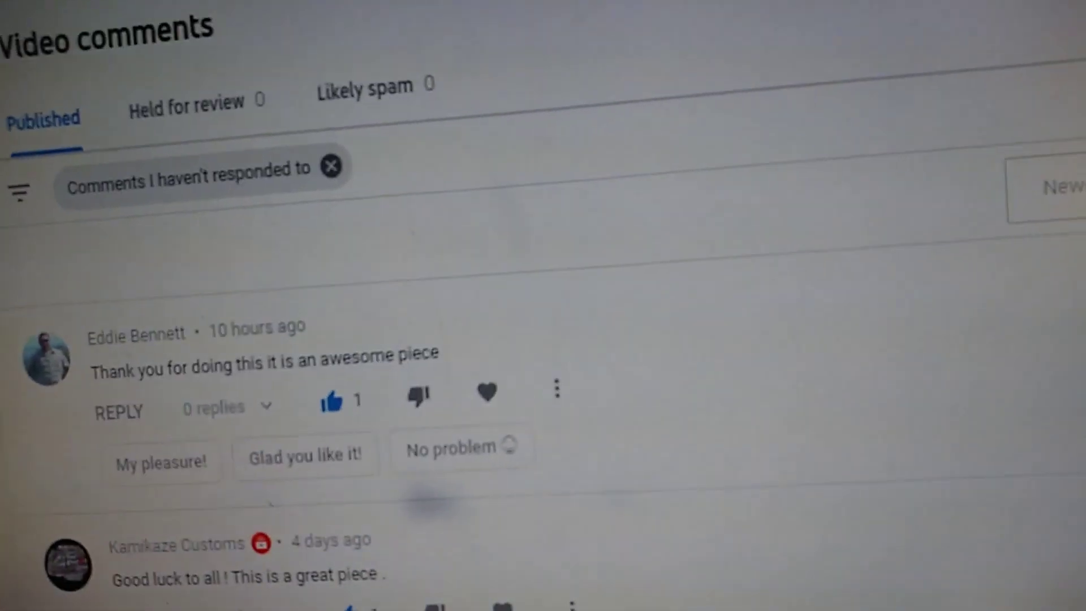
# Bring up the copy menu on the Studio video comments page address
pyautogui.rightClick(615, 5)
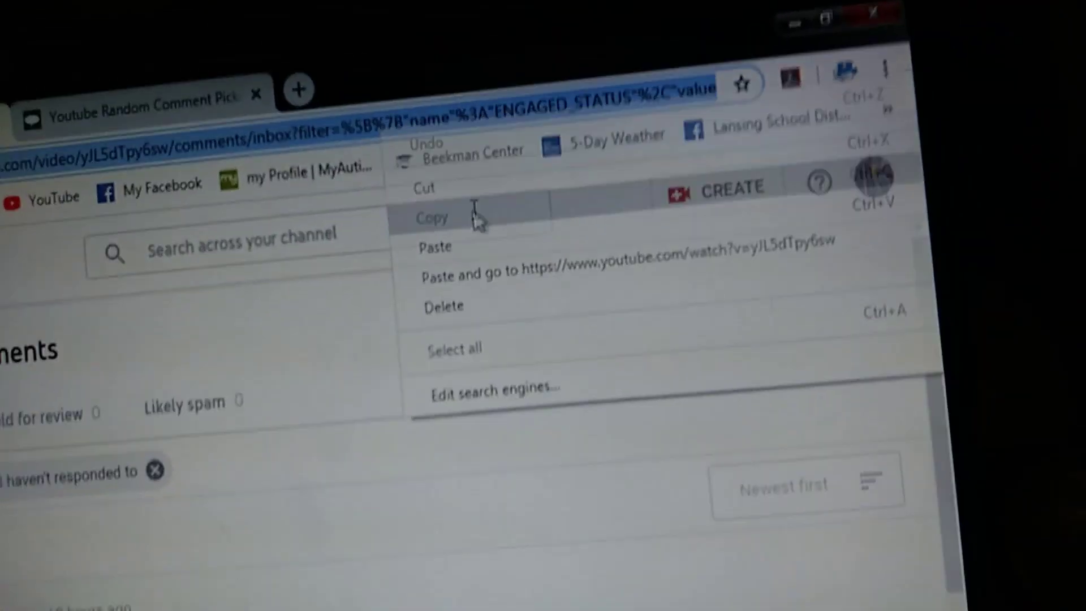
# Paste the copied Studio comments address into the picker's url field and fetch, getting a wrong-url error
pyautogui.click(476, 220)
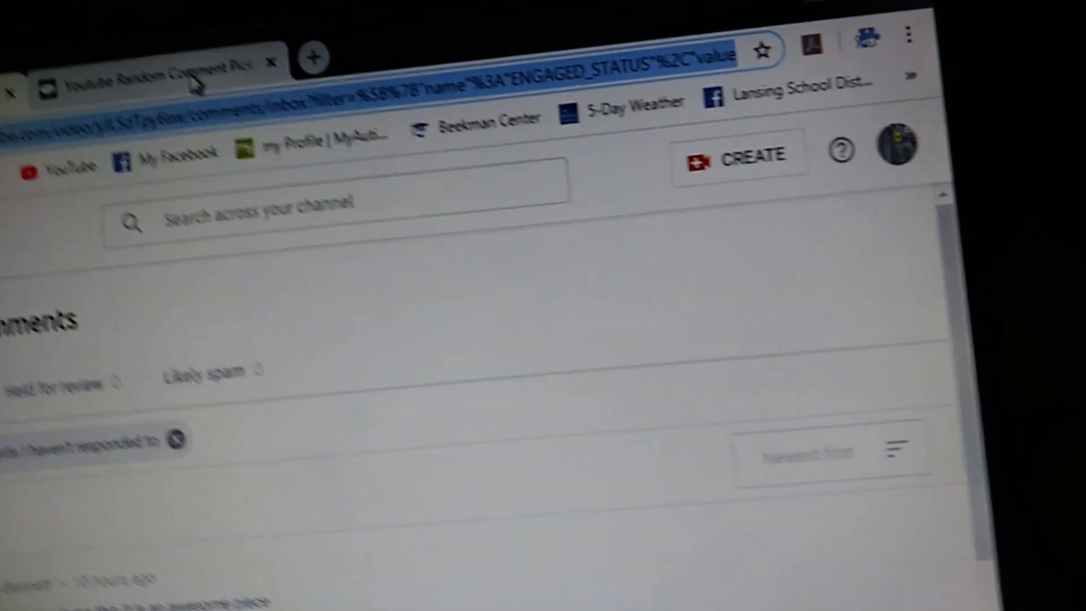
pyautogui.click(194, 83)
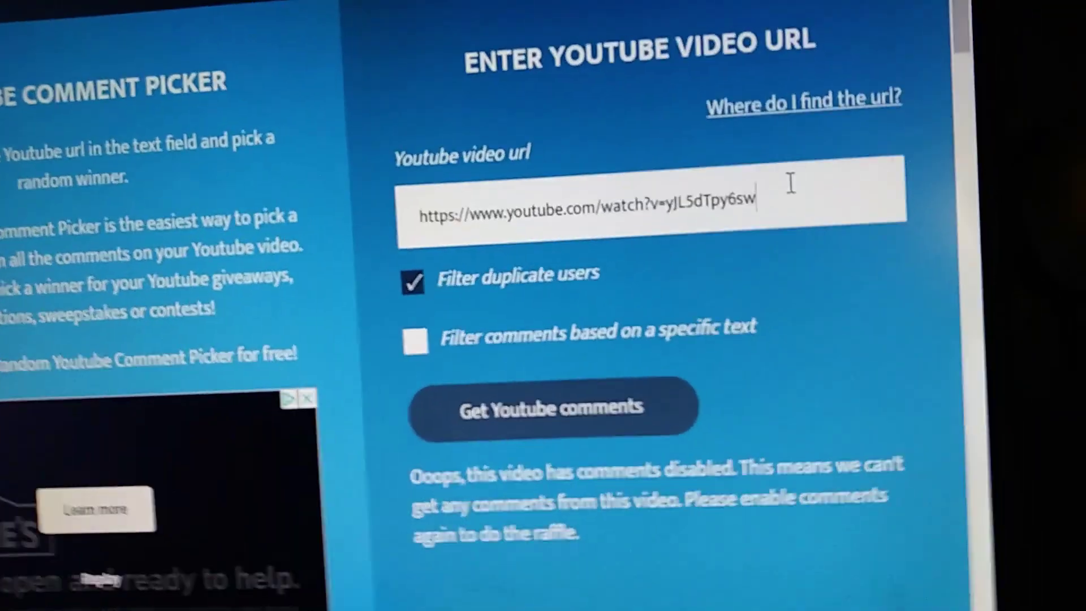
pyautogui.moveTo(788, 181); pyautogui.dragTo(424, 204)
pyautogui.rightClick(467, 200)
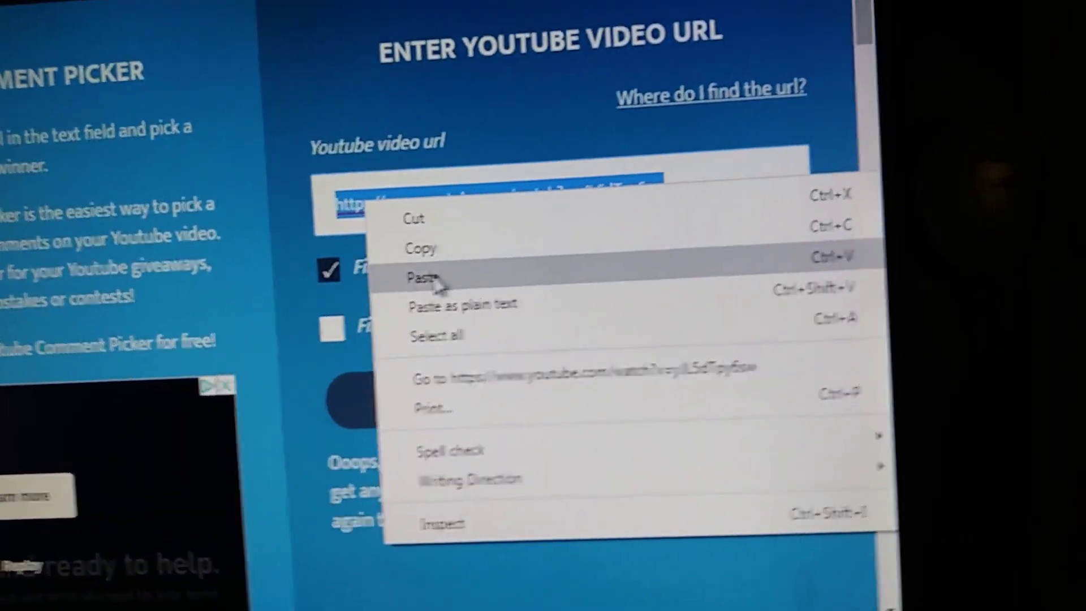
pyautogui.click(429, 281)
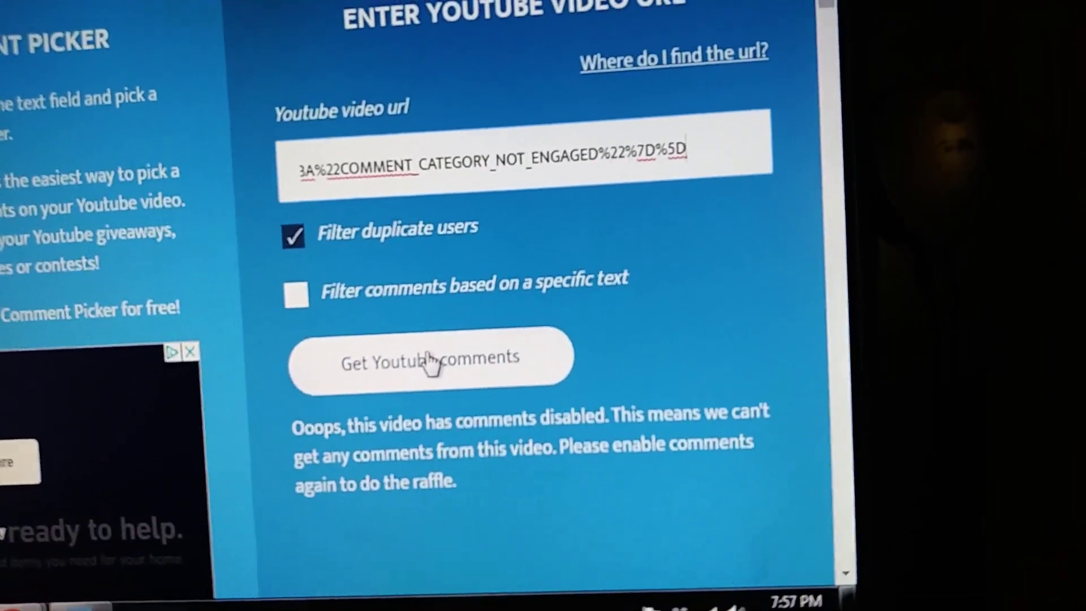
pyautogui.click(431, 361)
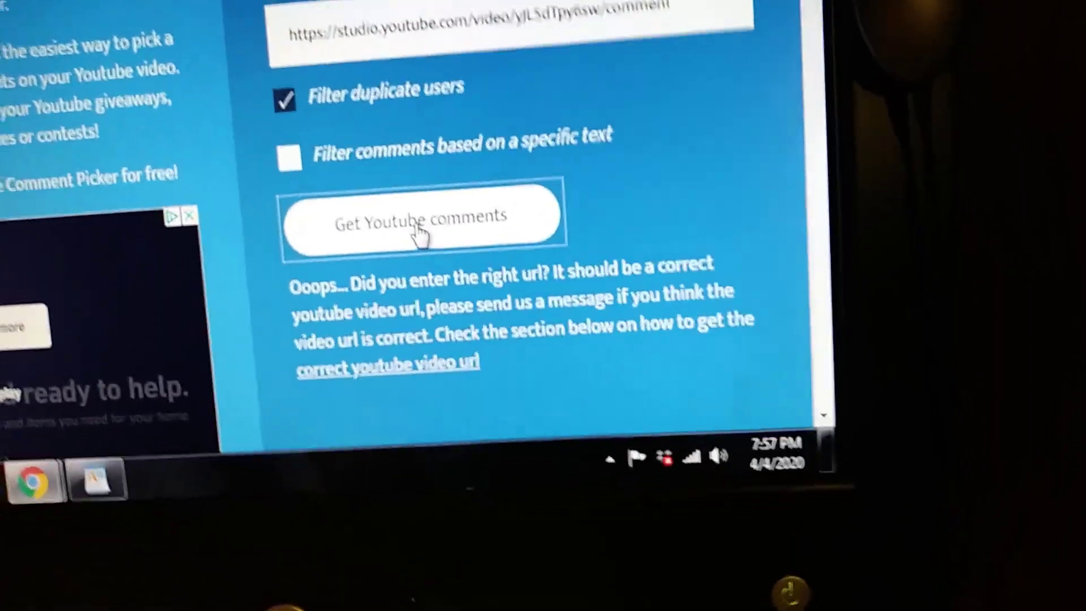
pyautogui.hotkey('ctrl', 'Tab')
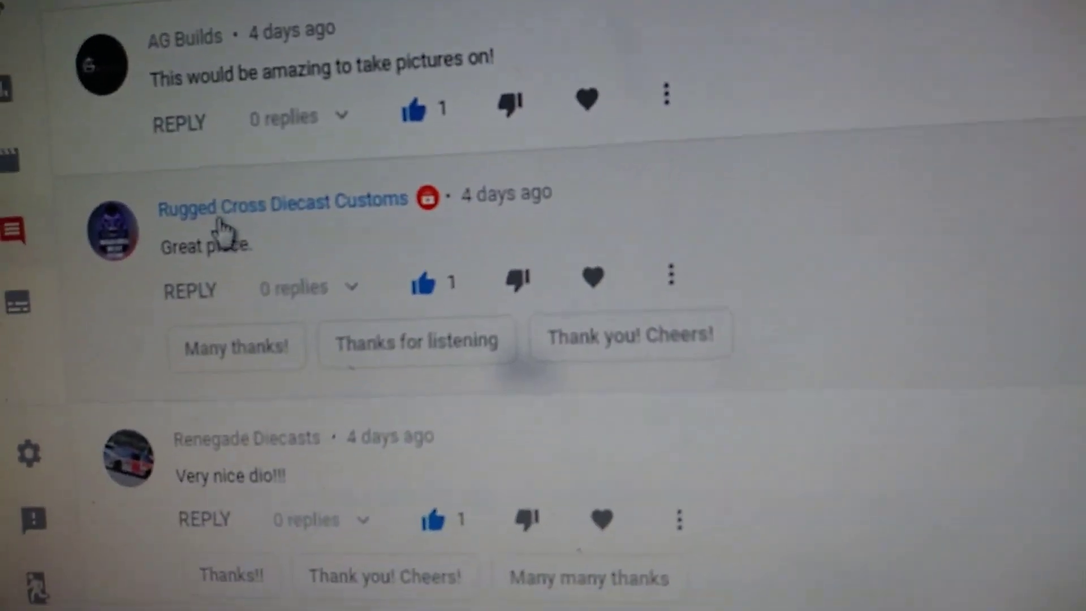
pyautogui.scroll(-2, 292, 283)
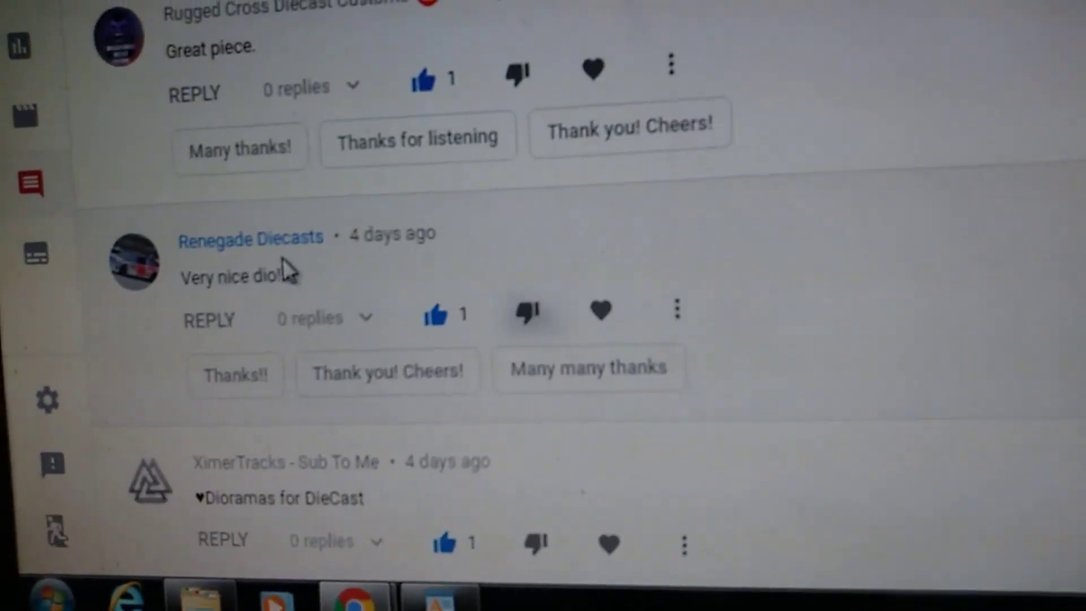
pyautogui.scroll(-1, 285, 255)
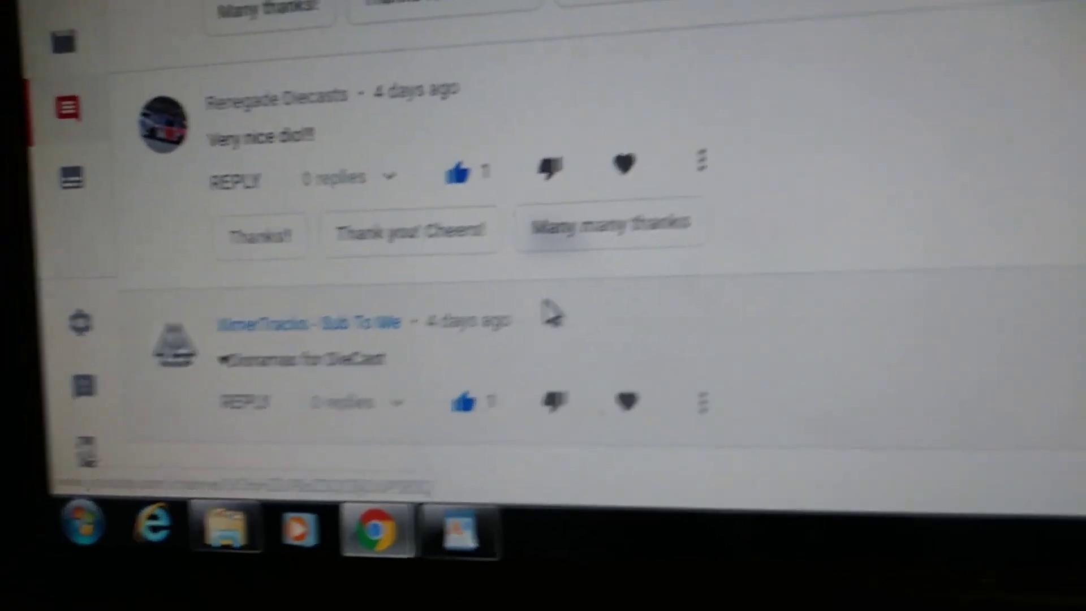
# Send a quick thank-you reply to a viewer comment and bring up the account menu
pyautogui.click(616, 233)
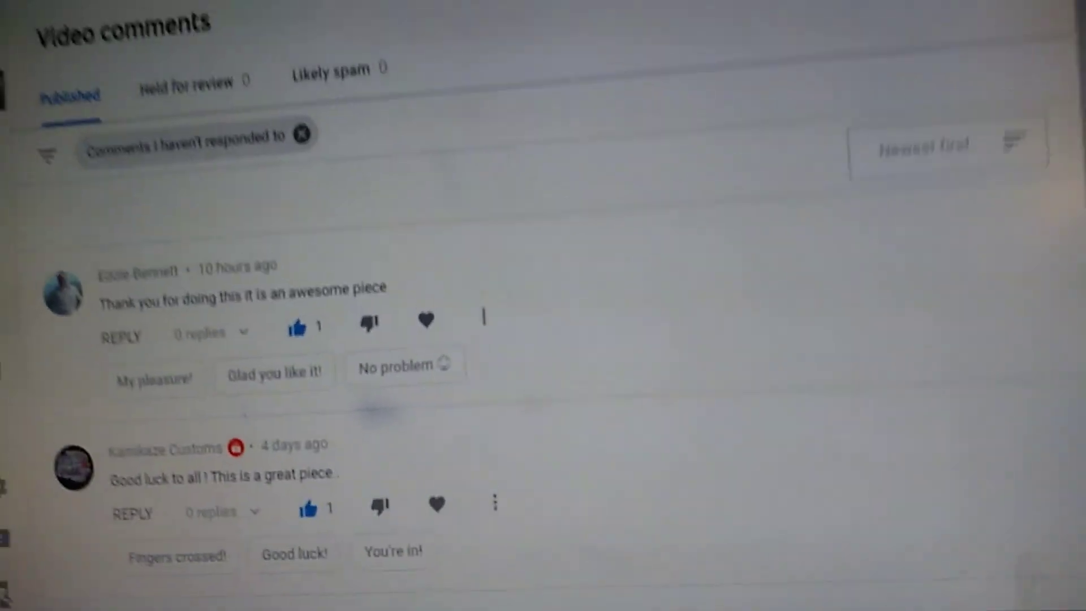
pyautogui.click(1043, 4)
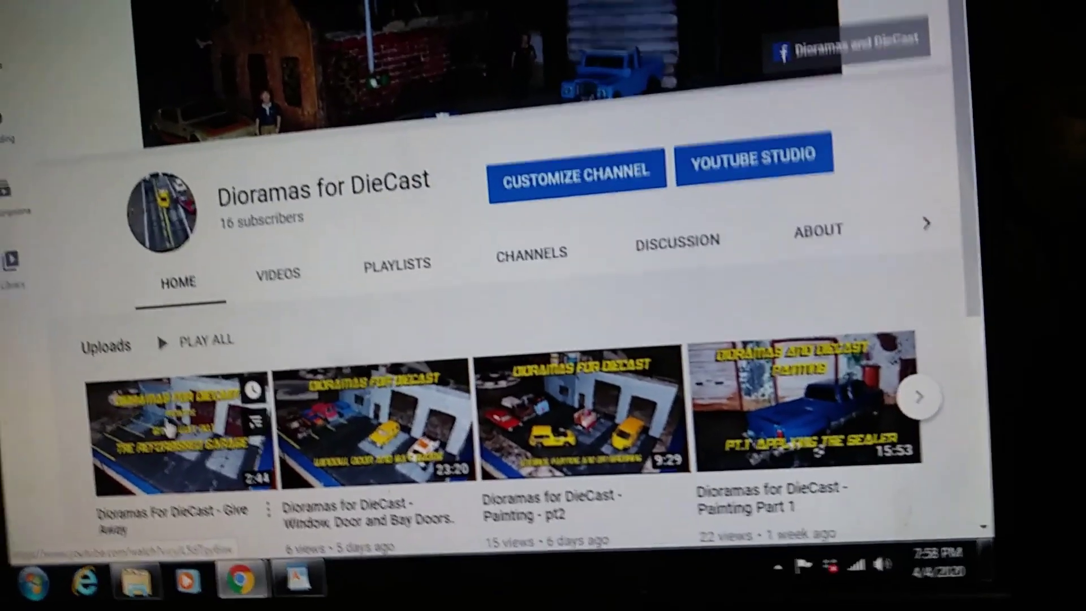
pyautogui.scroll(-1, 178, 437)
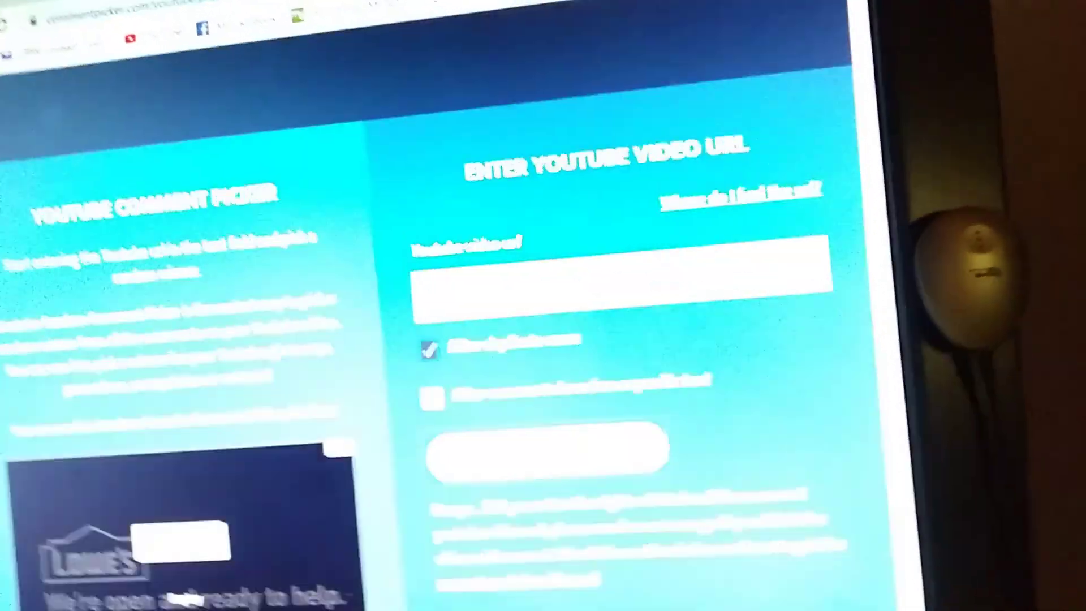
# Select the entire long Studio link in the picker's url field and delete it
pyautogui.hotkey('ctrl', 'v')
pyautogui.moveTo(742, 181); pyautogui.dragTo(407, 208)
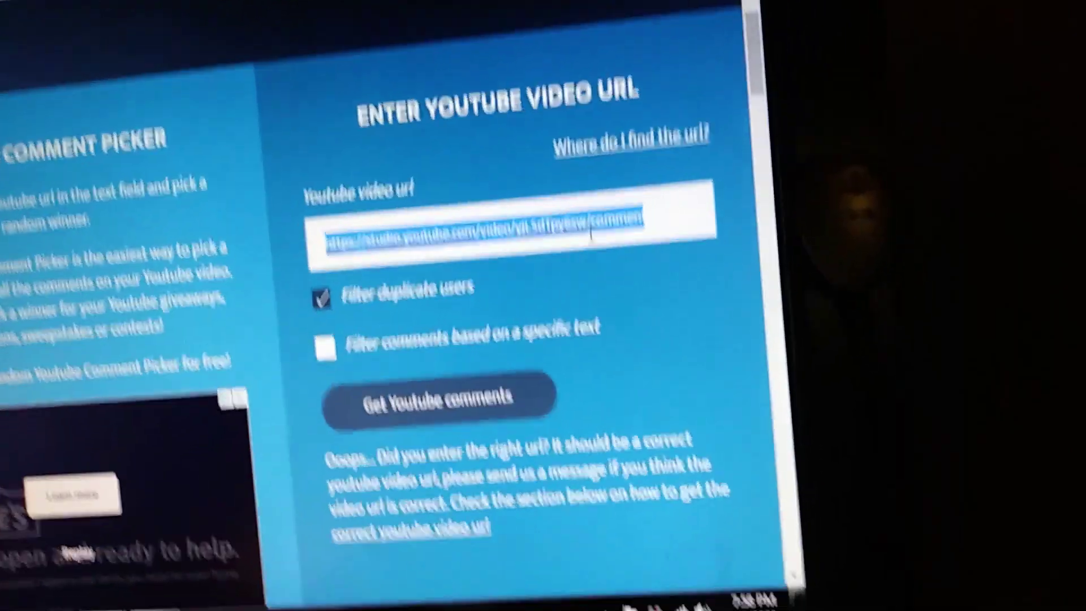
pyautogui.press('End')
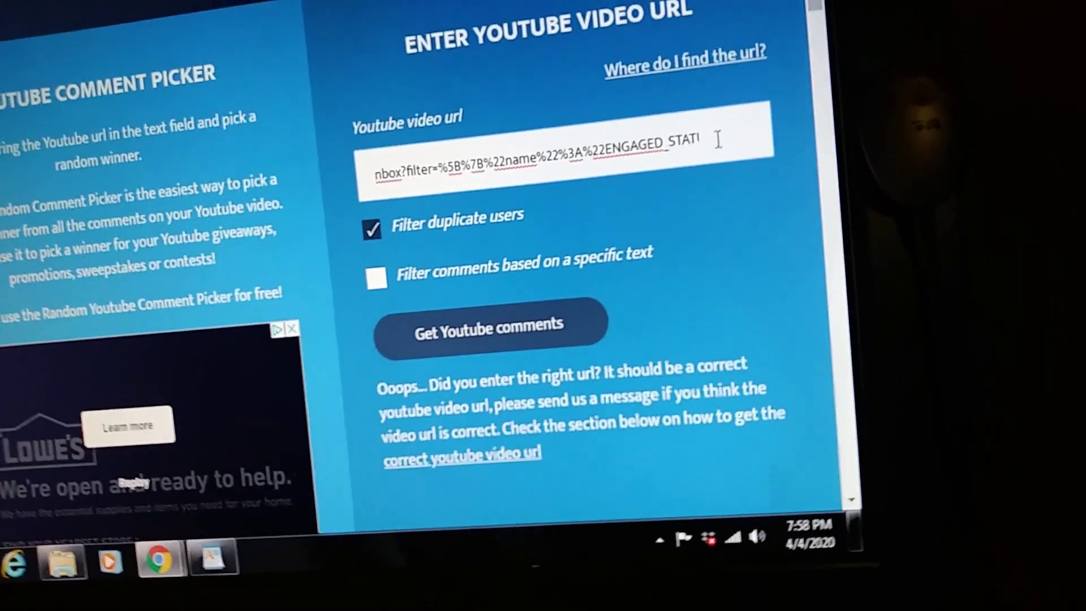
pyautogui.moveTo(725, 144); pyautogui.dragTo(334, 171)
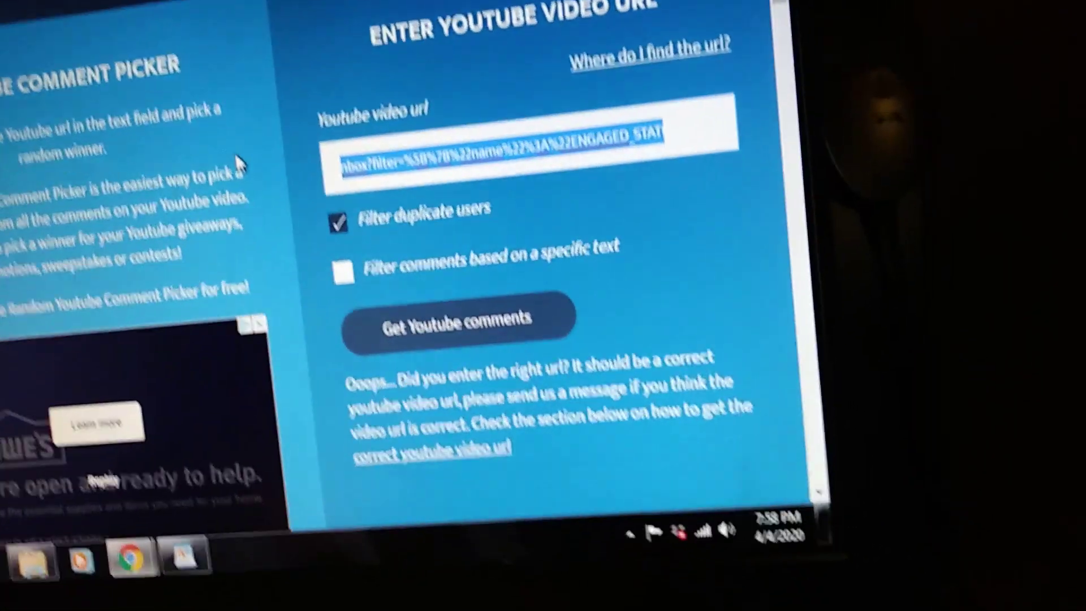
pyautogui.press('Right')
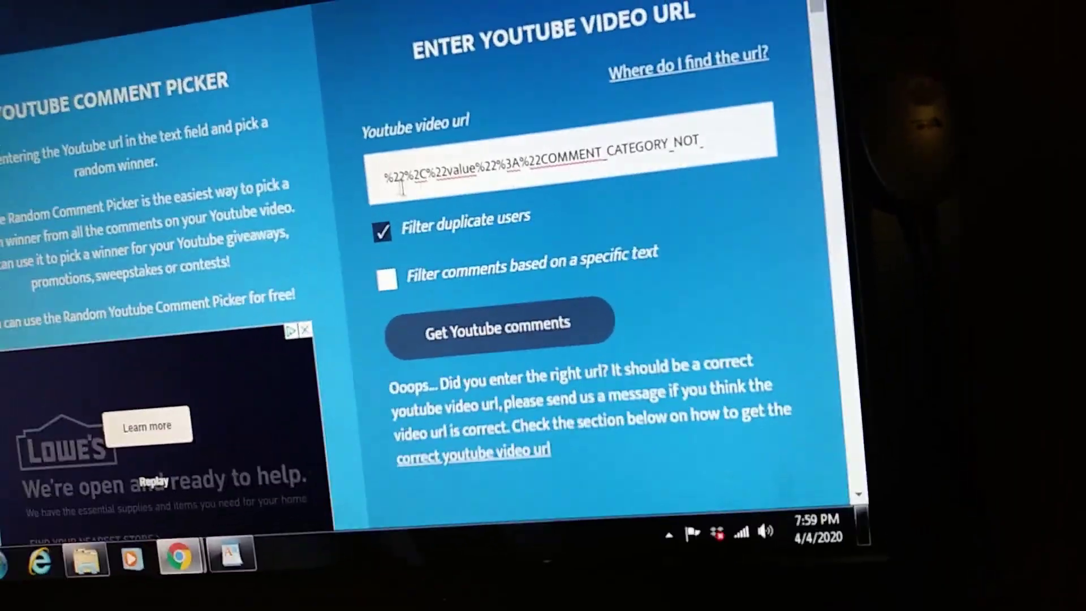
pyautogui.moveTo(360, 191); pyautogui.dragTo(740, 158)
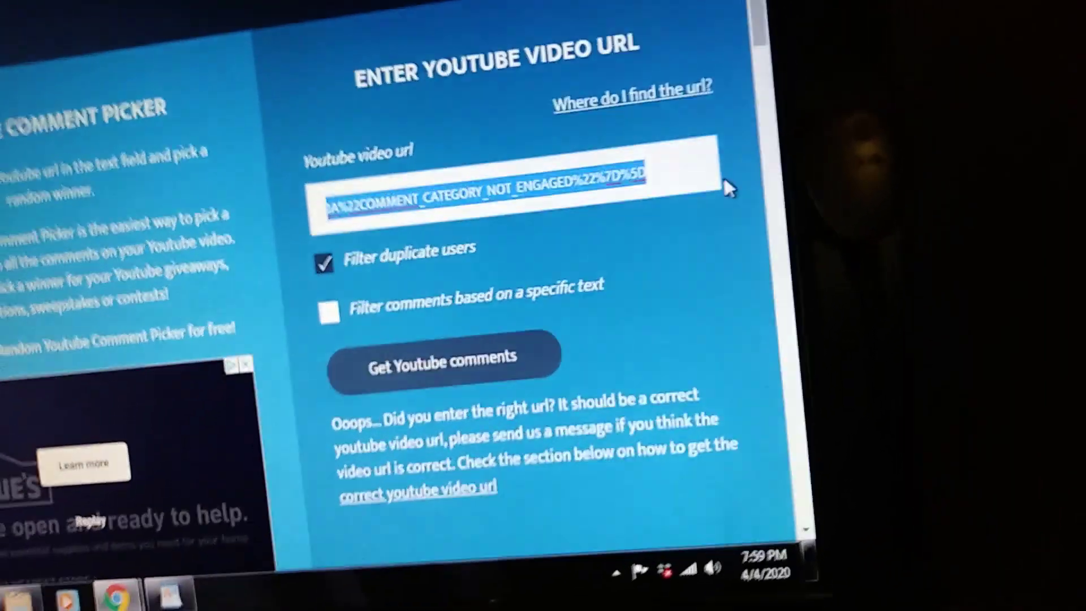
pyautogui.press('BackSpace')
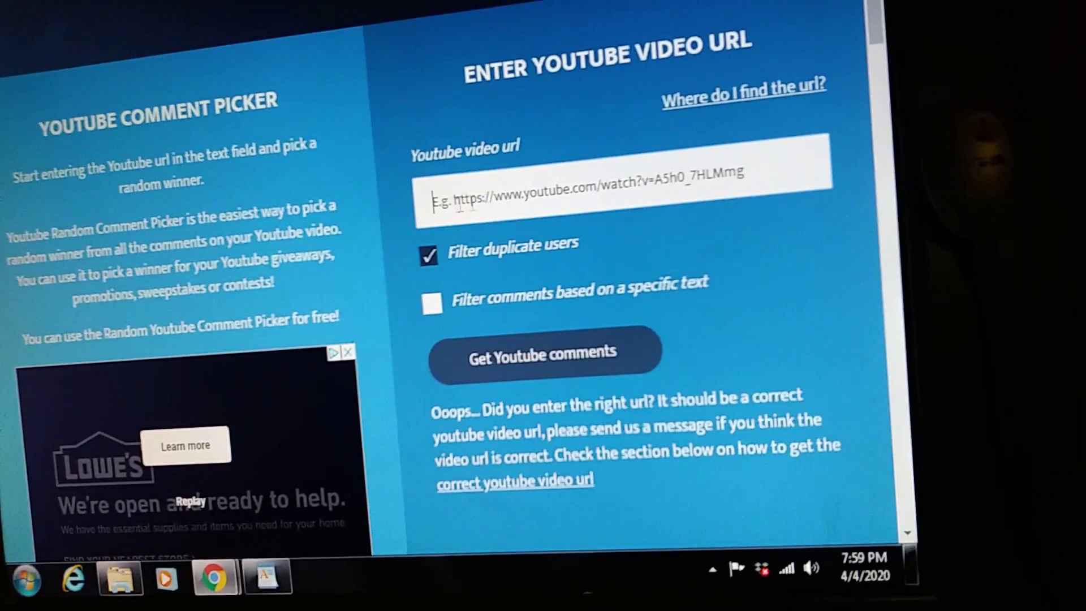
pyautogui.rightClick(420, 200)
# Copy the giveaway video link from the notes document into the url field and fetch comments
pyautogui.click(483, 332)
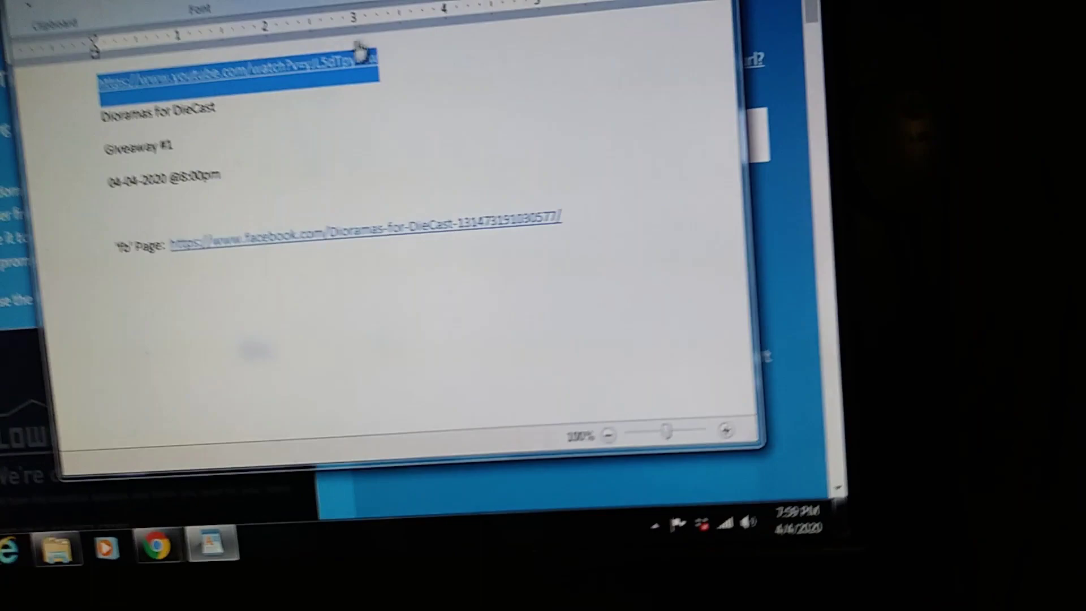
pyautogui.rightClick(322, 85)
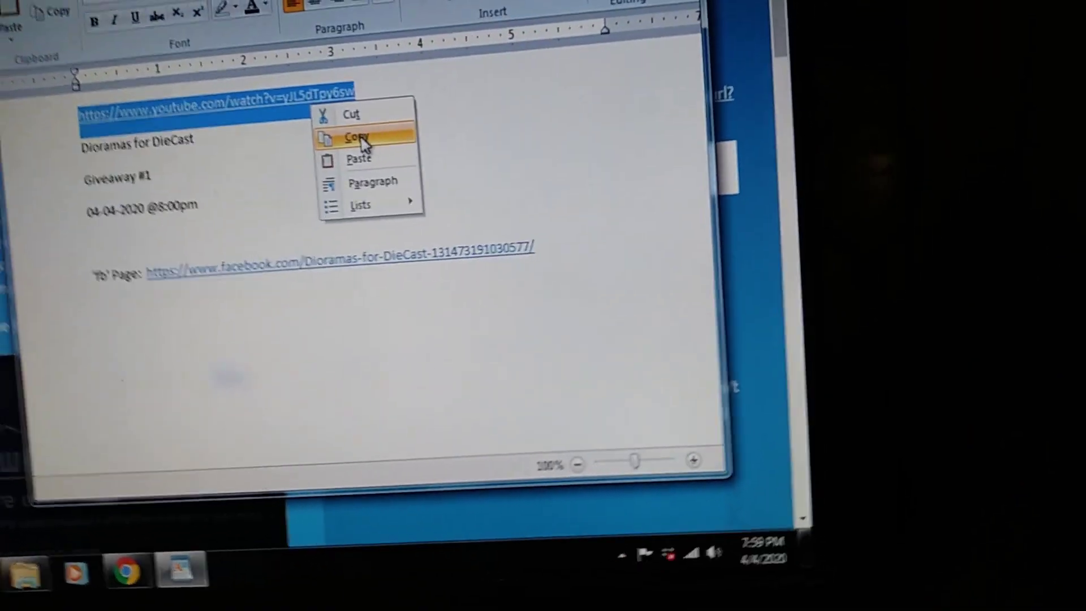
pyautogui.click(734, 169)
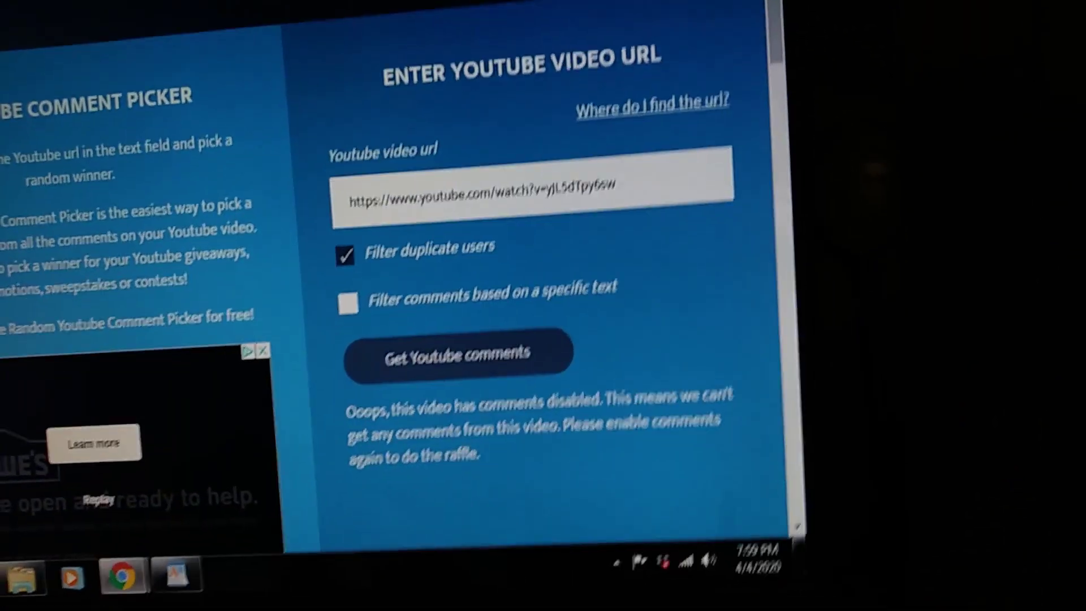
pyautogui.moveTo(380, 180); pyautogui.dragTo(314, 191)
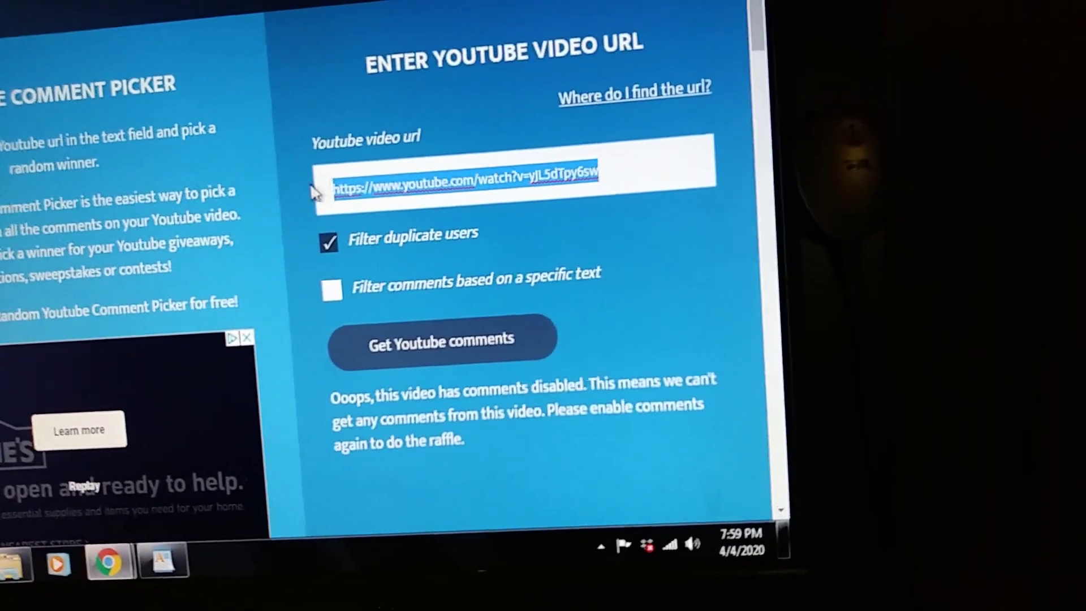
pyautogui.rightClick(344, 179)
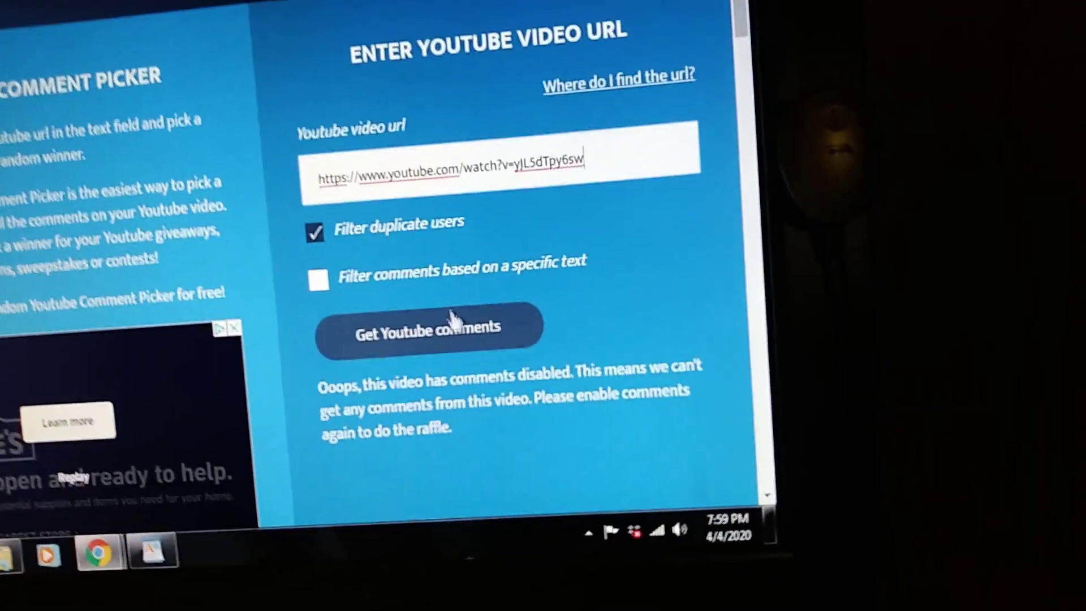
pyautogui.click(440, 342)
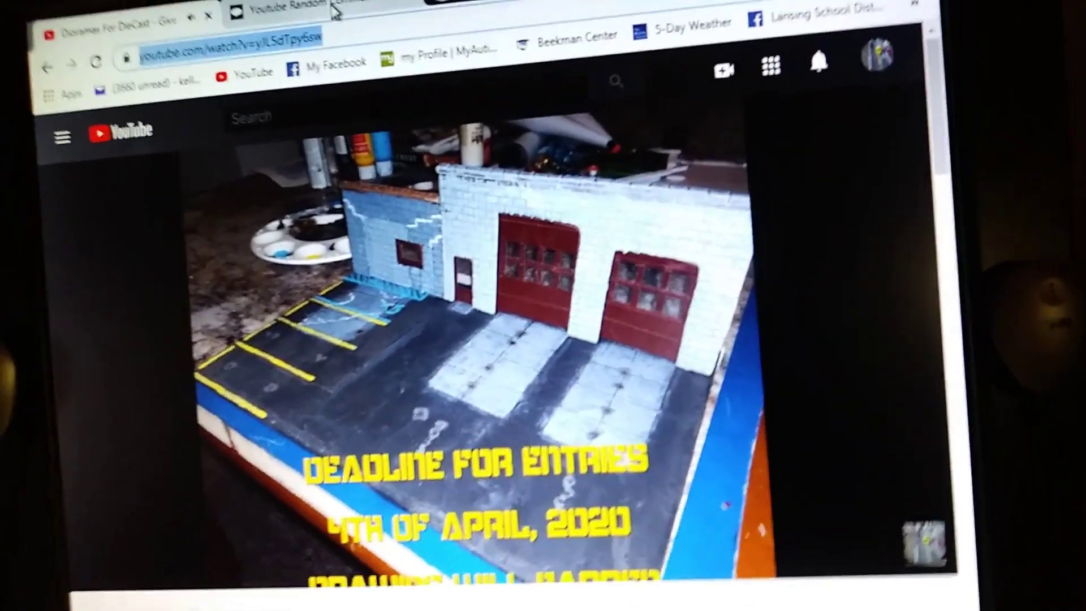
# Switch back to the Youtube Random Comment Picker browser tab
pyautogui.click(333, 17)
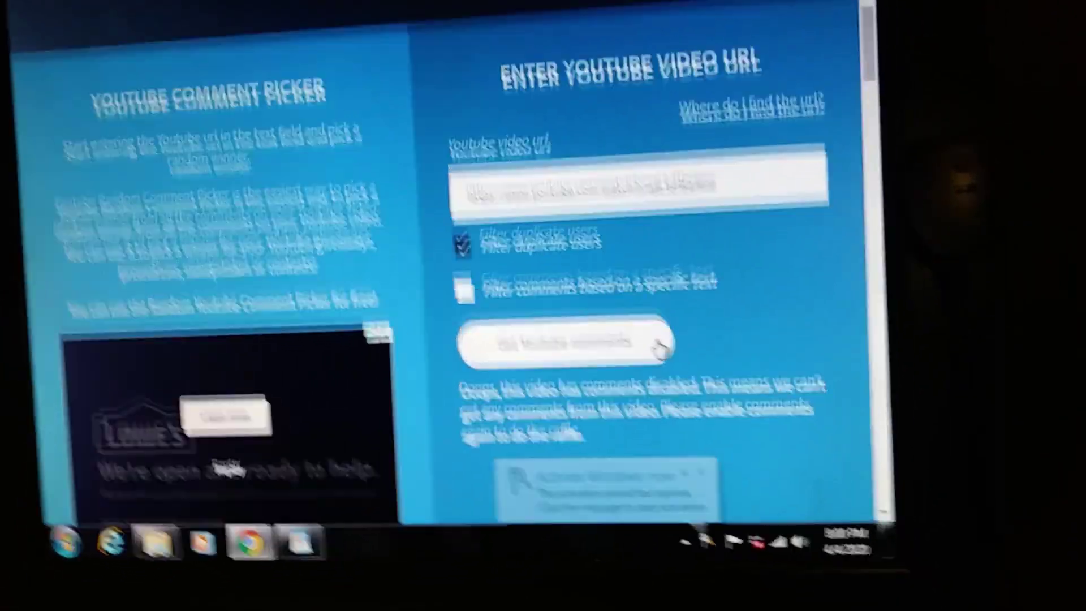
pyautogui.scroll(-5, 624, 352)
pyautogui.scroll(-2, 624, 353)
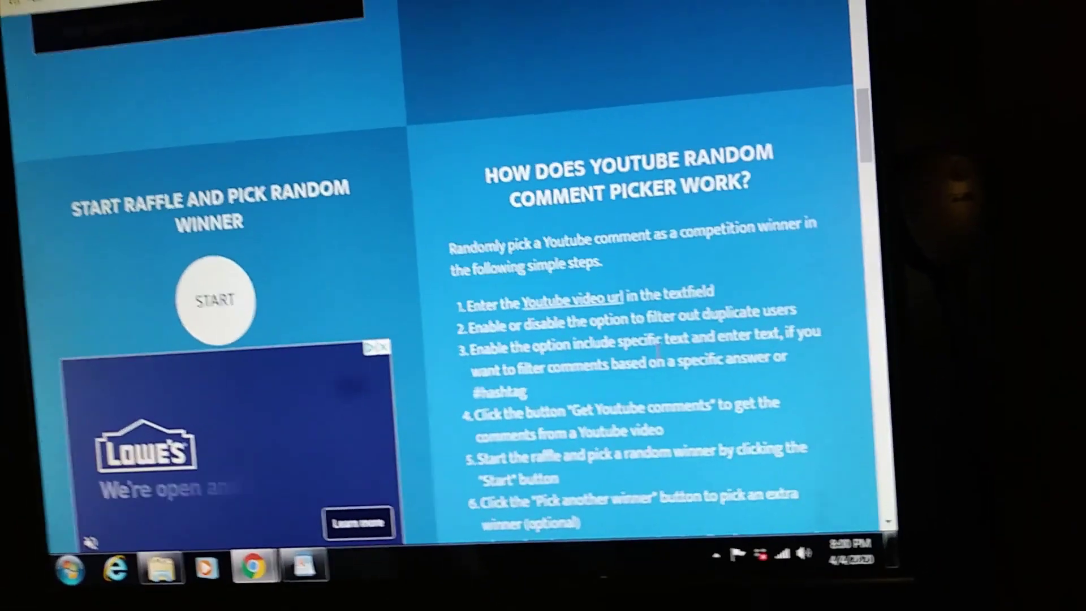
pyautogui.click(212, 308)
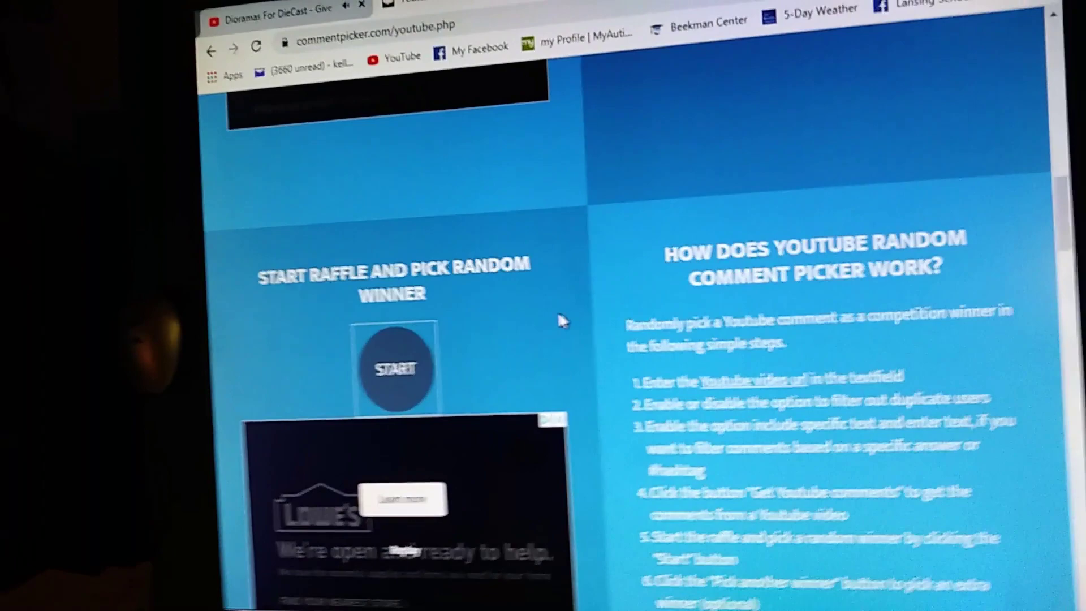
pyautogui.scroll(-3, 571, 321)
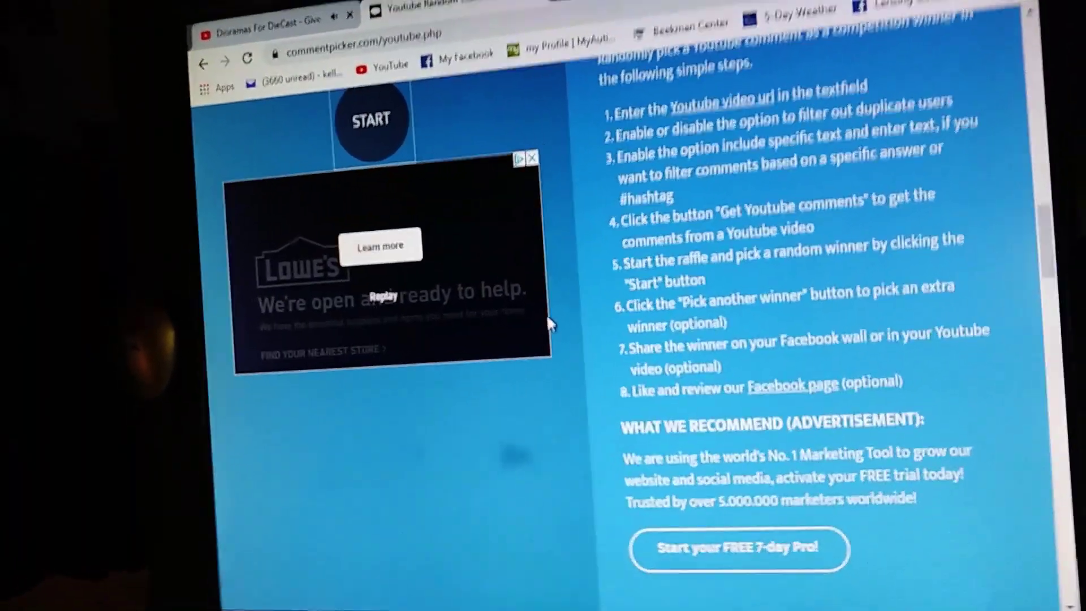
pyautogui.scroll(3, 547, 315)
pyautogui.scroll(2, 537, 304)
pyautogui.scroll(2, 526, 318)
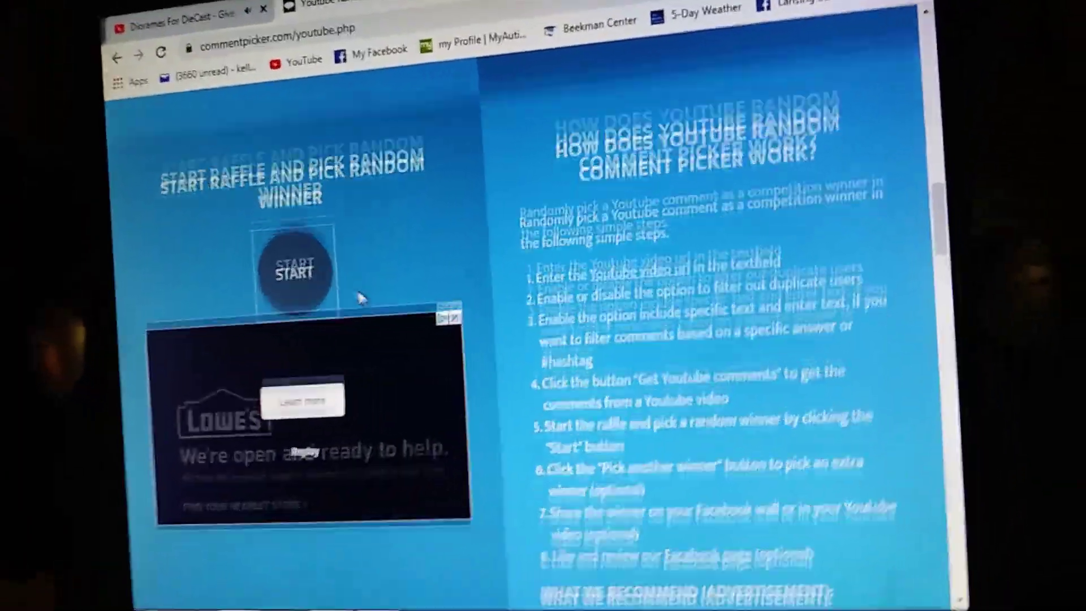
pyautogui.scroll(-5, 360, 297)
pyautogui.scroll(-4, 359, 300)
pyautogui.scroll(-1, 358, 299)
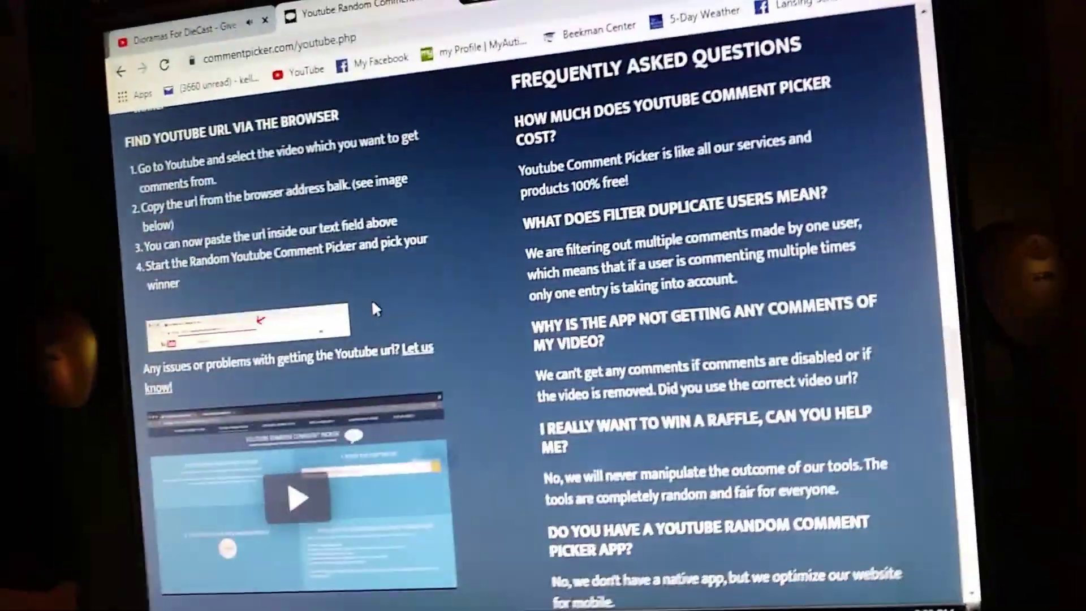
pyautogui.scroll(2, 360, 298)
pyautogui.scroll(3, 361, 301)
pyautogui.scroll(-4, 364, 315)
pyautogui.scroll(4, 359, 314)
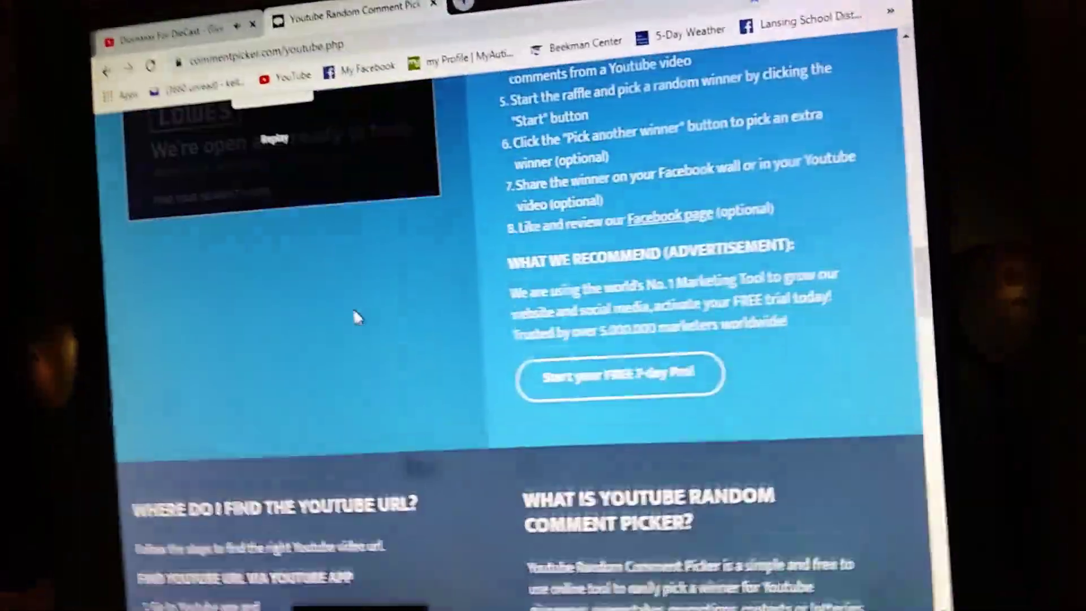
pyautogui.scroll(1, 355, 314)
pyautogui.scroll(3, 356, 314)
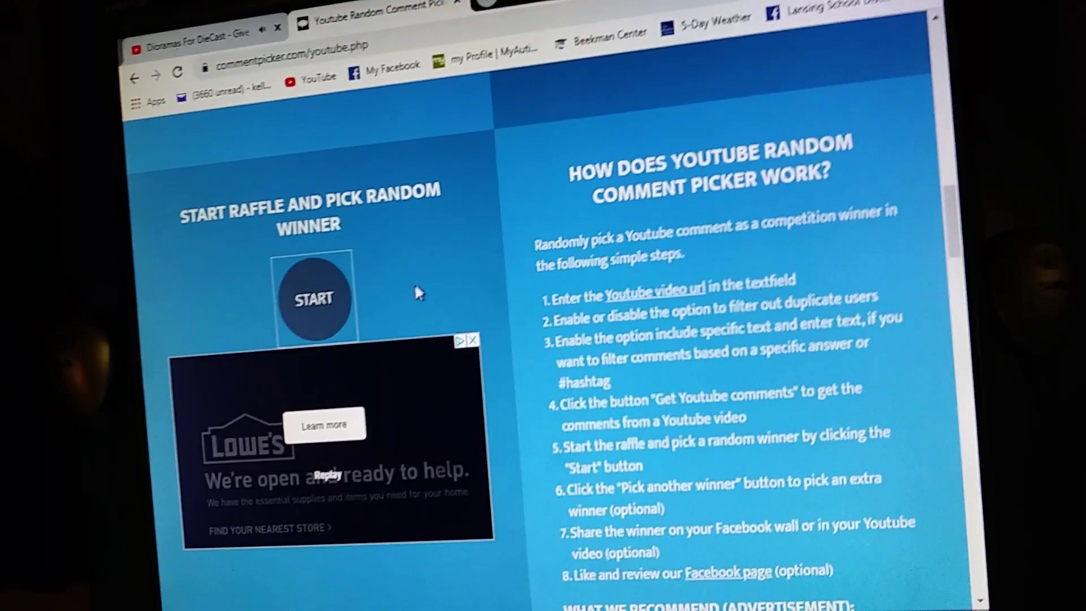
pyautogui.scroll(-2, 468, 272)
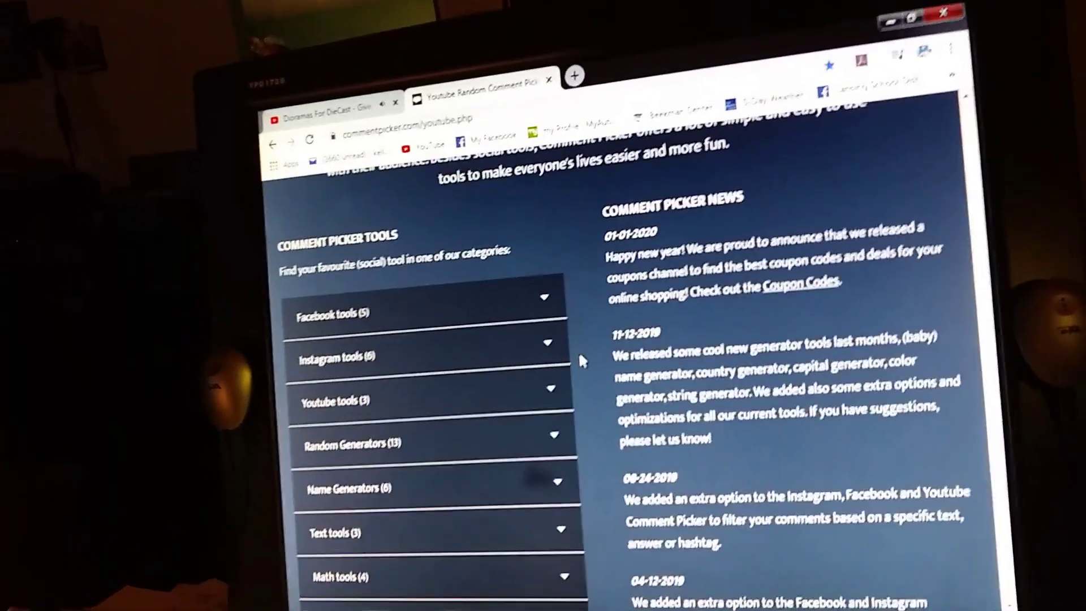
pyautogui.scroll(-2, 579, 356)
pyautogui.scroll(-2, 578, 356)
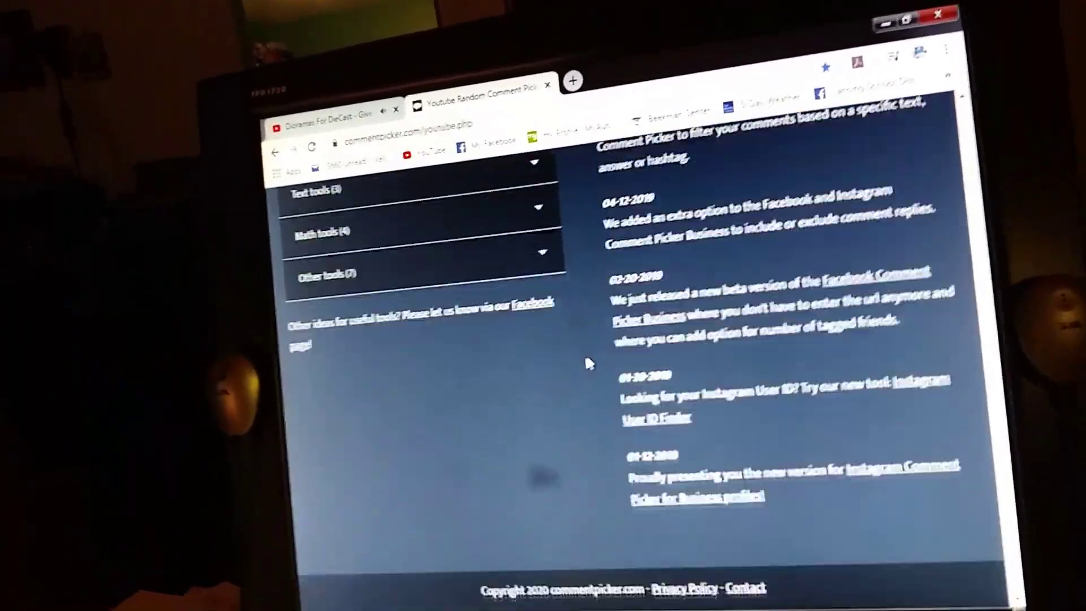
pyautogui.scroll(2, 578, 348)
pyautogui.scroll(2, 552, 270)
pyautogui.scroll(2, 552, 270)
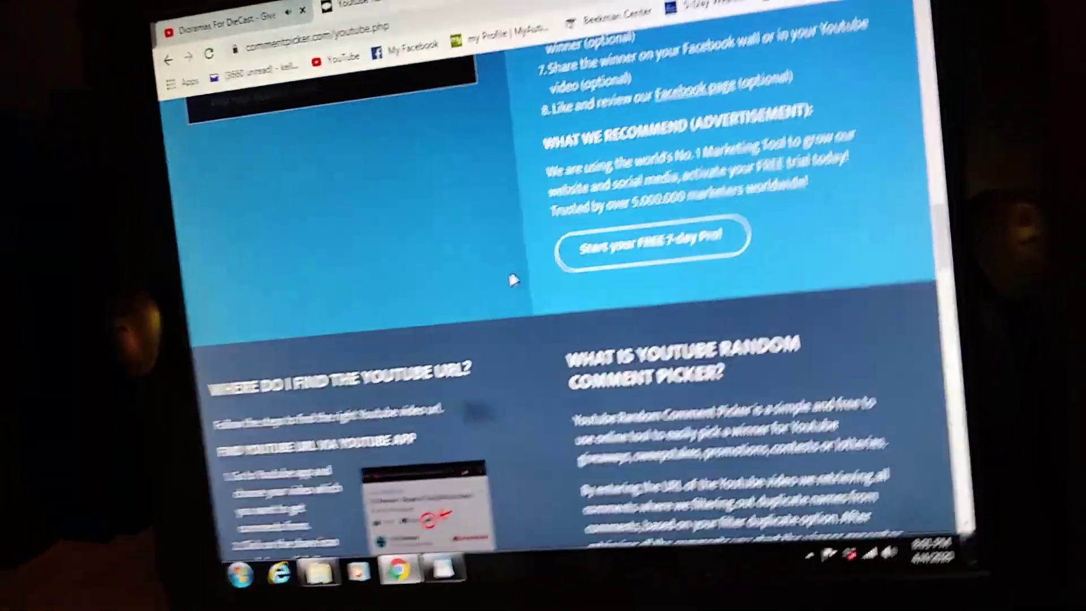
pyautogui.scroll(3, 518, 280)
pyautogui.scroll(1, 515, 284)
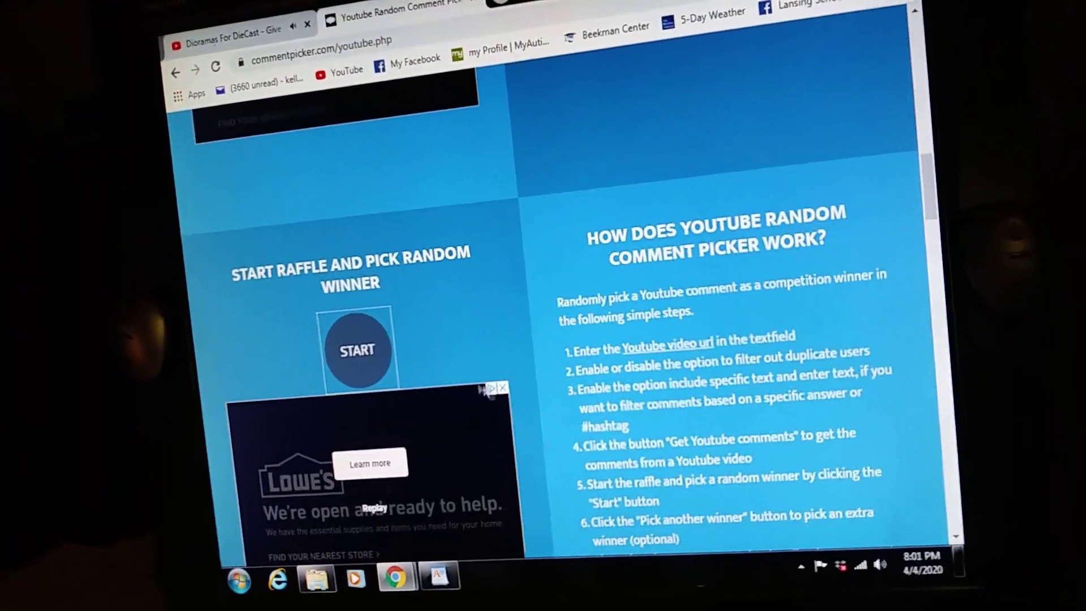
# Close the advertisement below the raffle and dismiss the browser menu over the raffle area
pyautogui.click(500, 391)
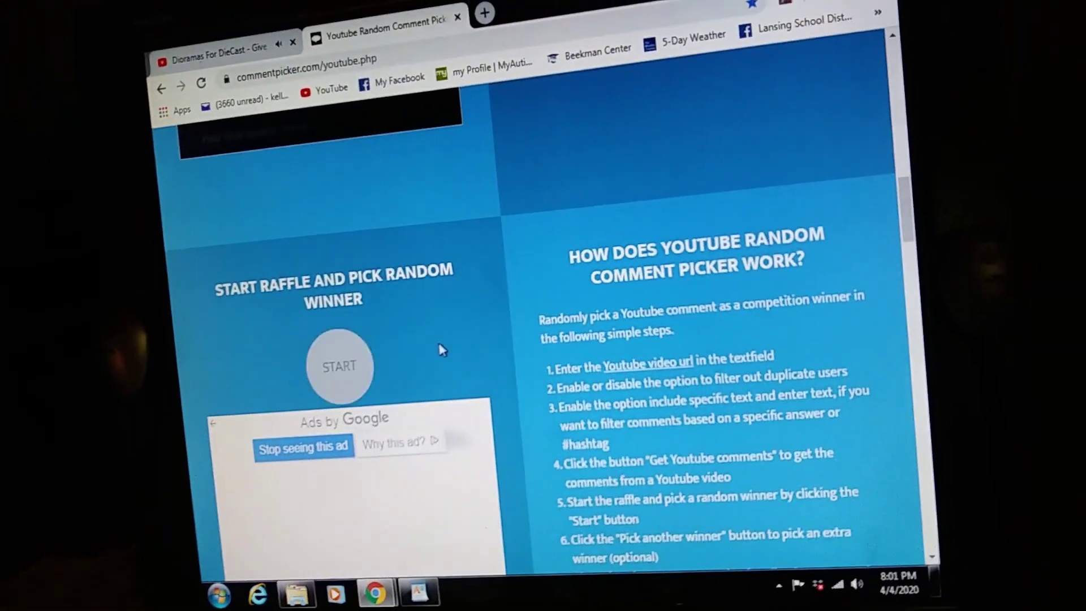
pyautogui.scroll(-1, 448, 345)
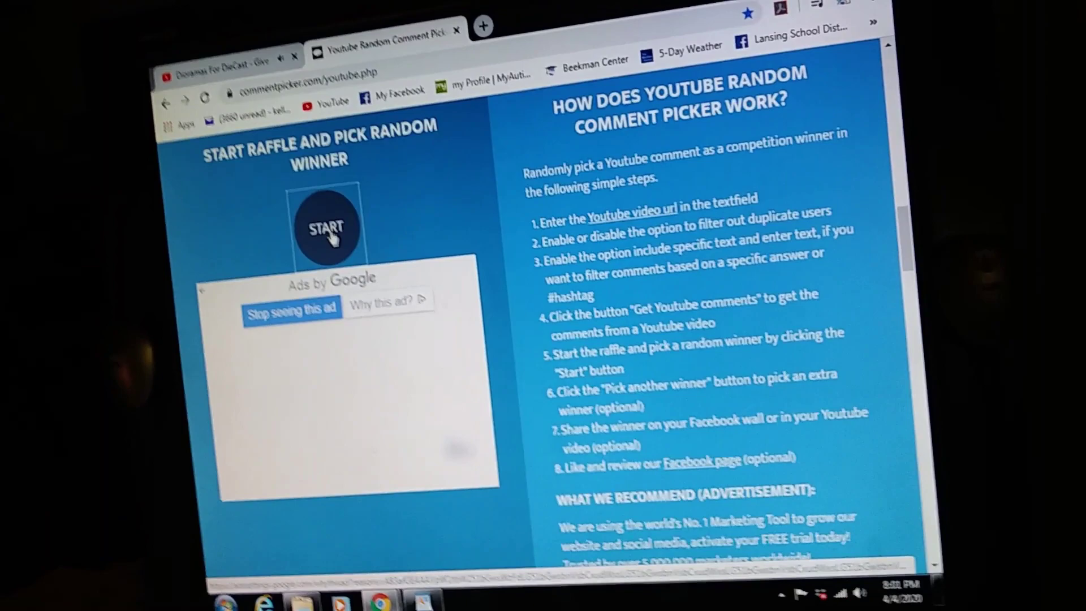
pyautogui.rightClick(332, 238)
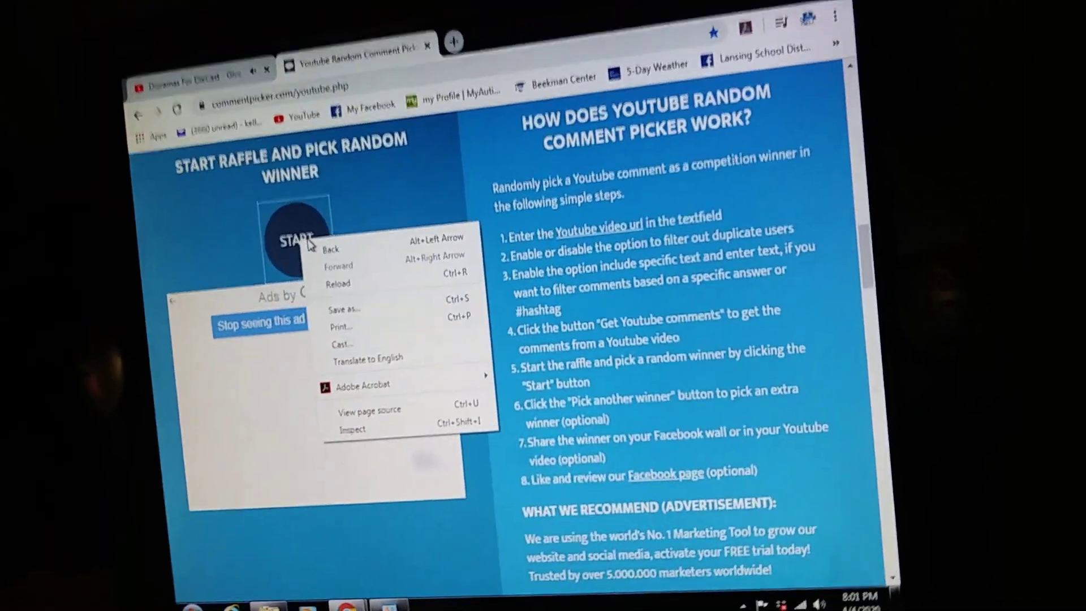
pyautogui.press('Escape')
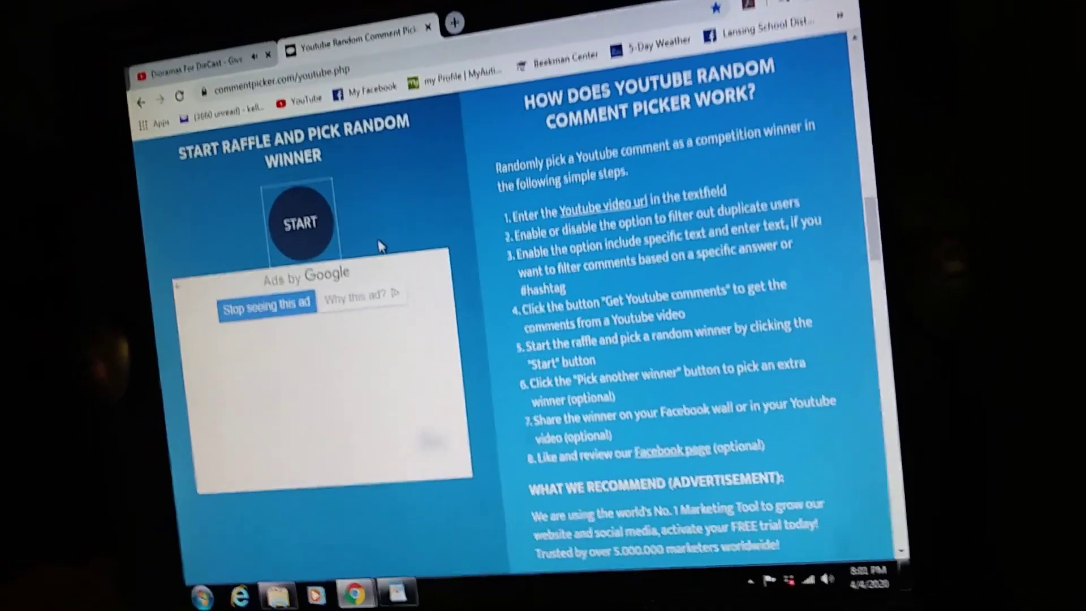
pyautogui.scroll(10, 373, 243)
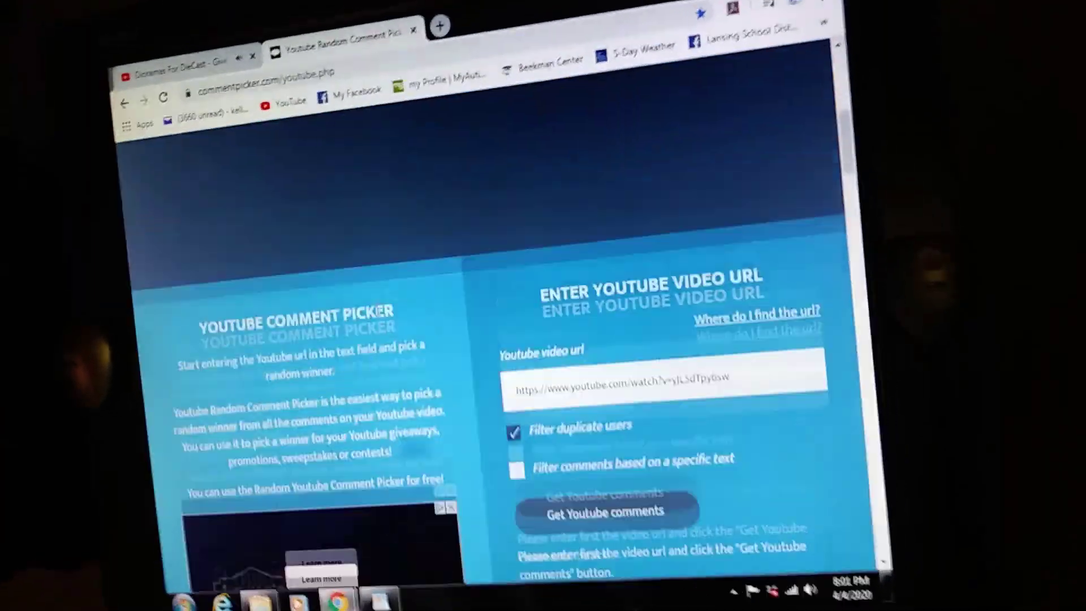
pyautogui.scroll(3, 381, 311)
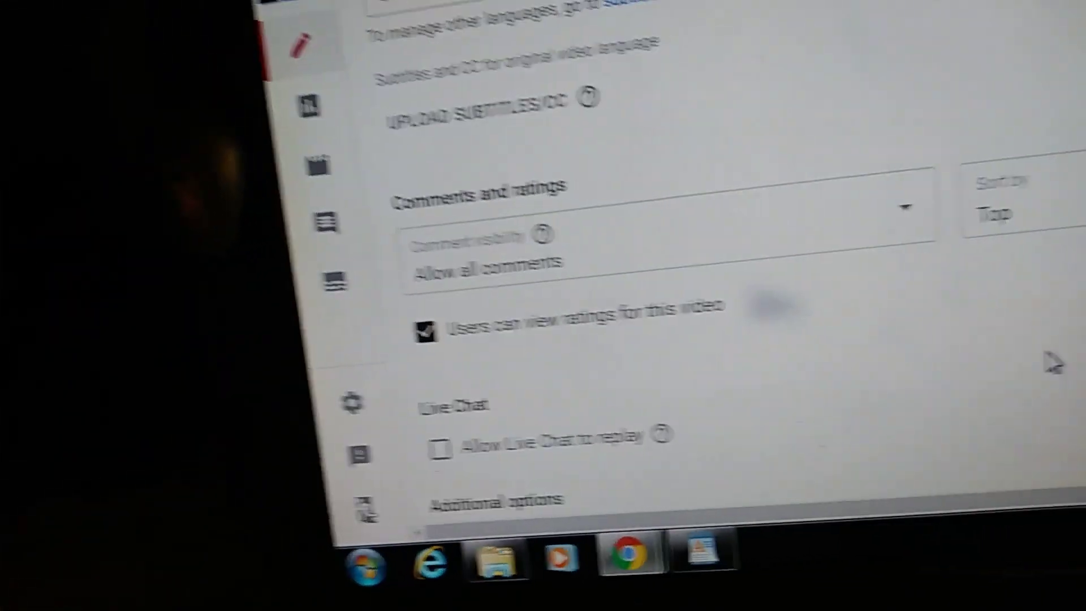
pyautogui.scroll(3, 1023, 333)
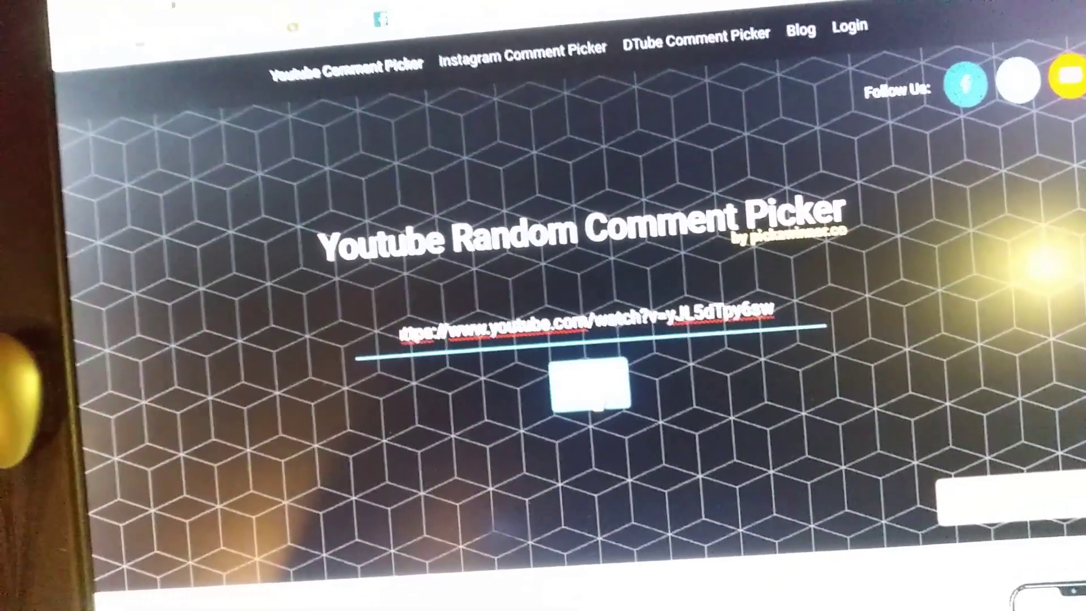
# Submit the giveaway video's link on pickasinner.co to load its comments
pyautogui.click(590, 389)
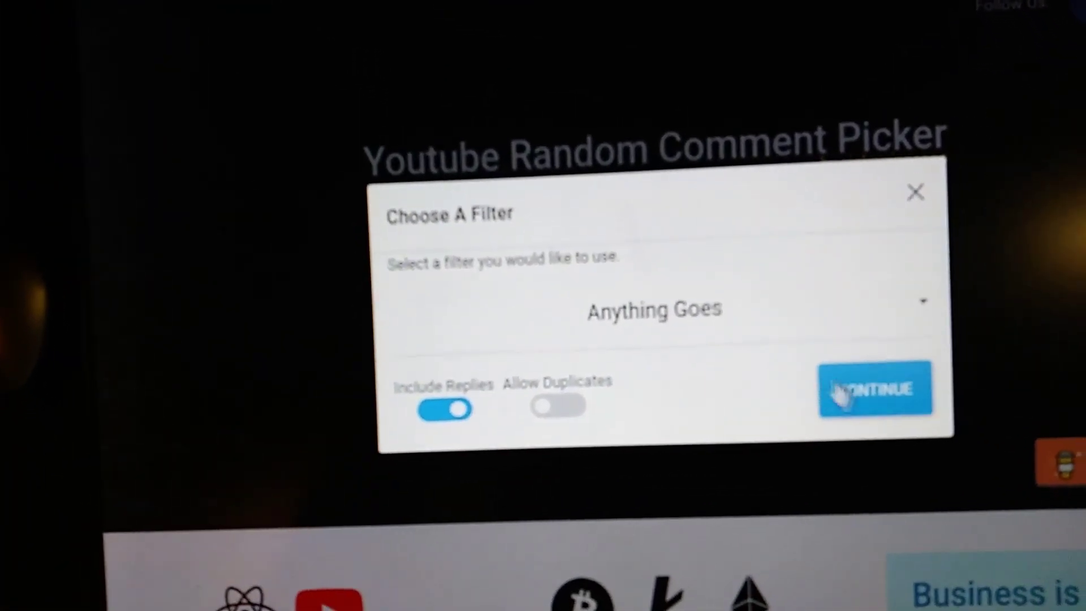
# Accept the Anything Goes filter with replies included and load the 7 comments
pyautogui.click(870, 429)
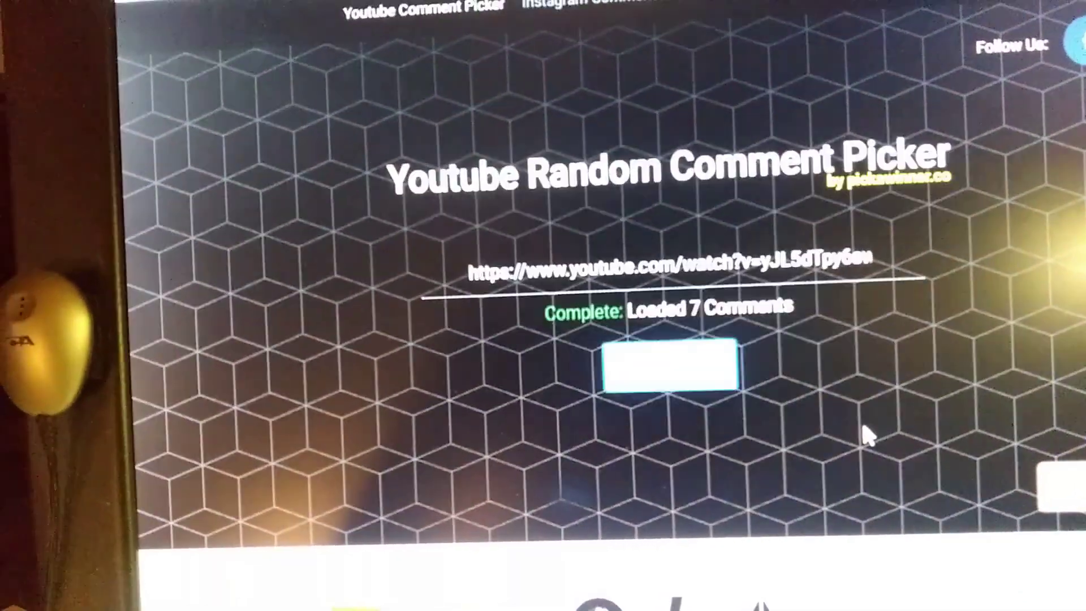